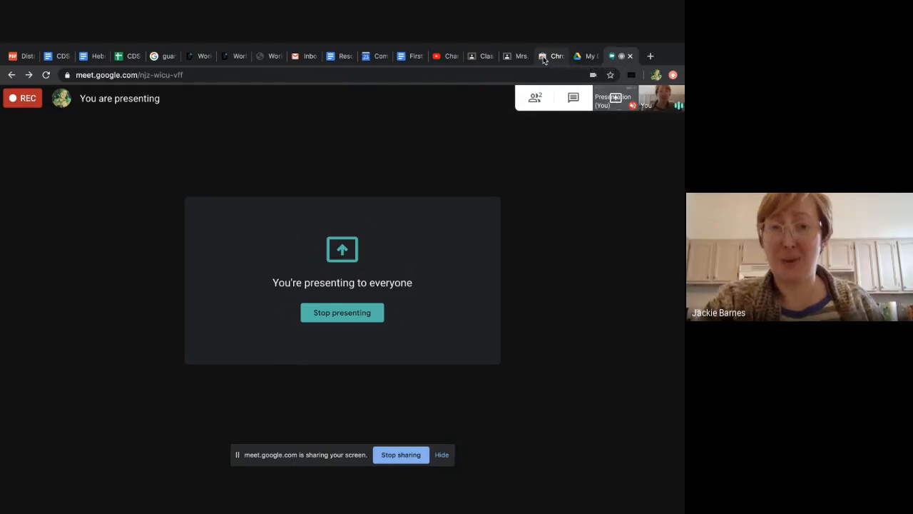
- Search the Chrome Web Store for Kami and open the listing for Kami Extension - PDF and Document Annotation
left_click(543, 60)
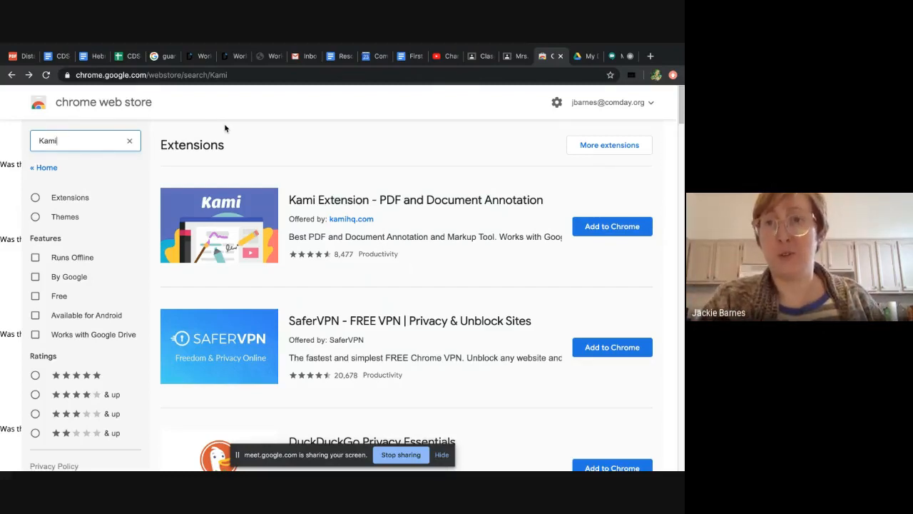
double_click(79, 142)
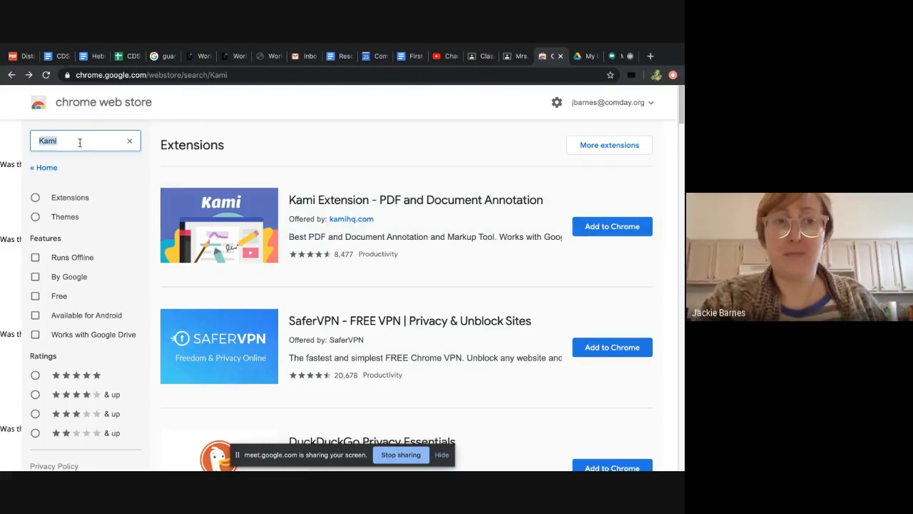
key("BackSpace")
type("Ka")
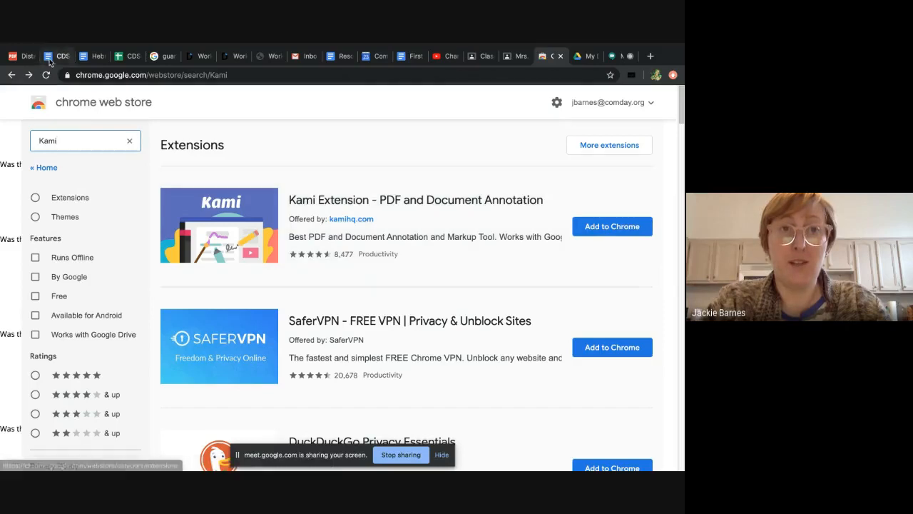
left_click(327, 219)
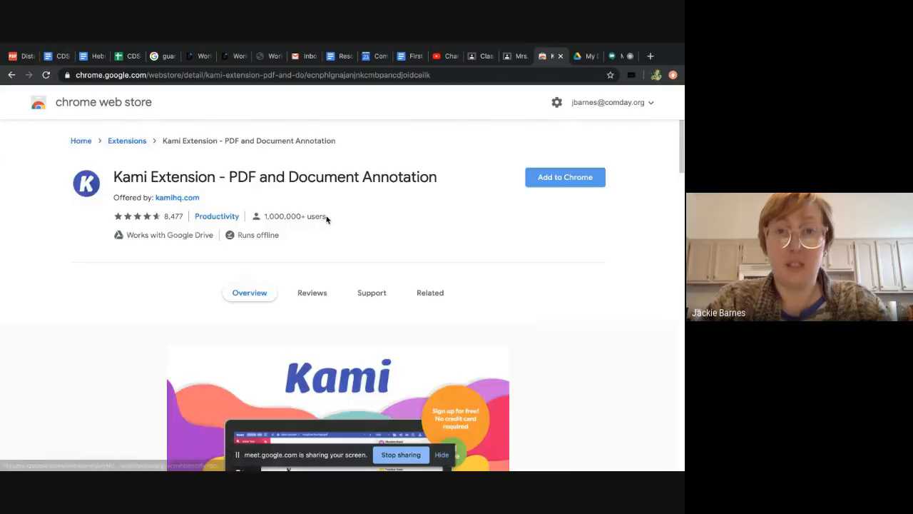
- Add the Kami Extension to Chrome, approve its permissions, and dismiss the installation notice
scroll(532, 271, "down", 5)
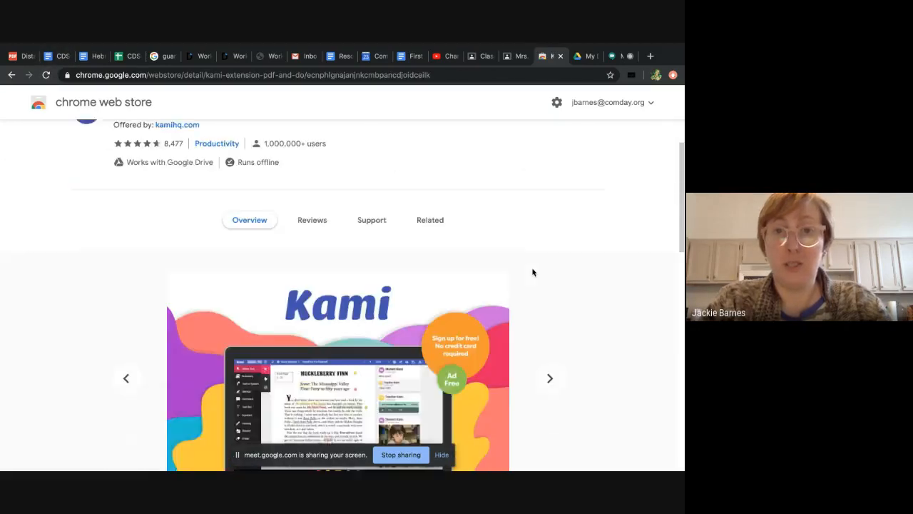
scroll(532, 271, "up", 4)
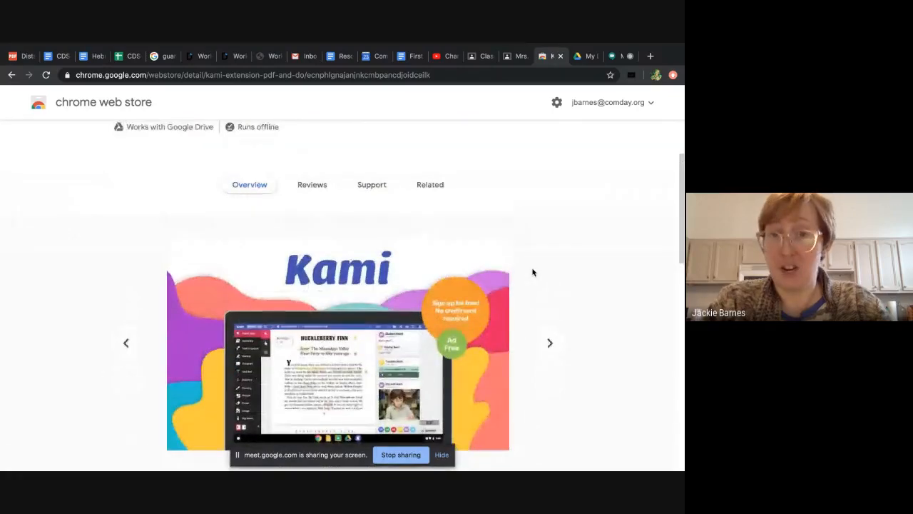
scroll(571, 227, "up", 1)
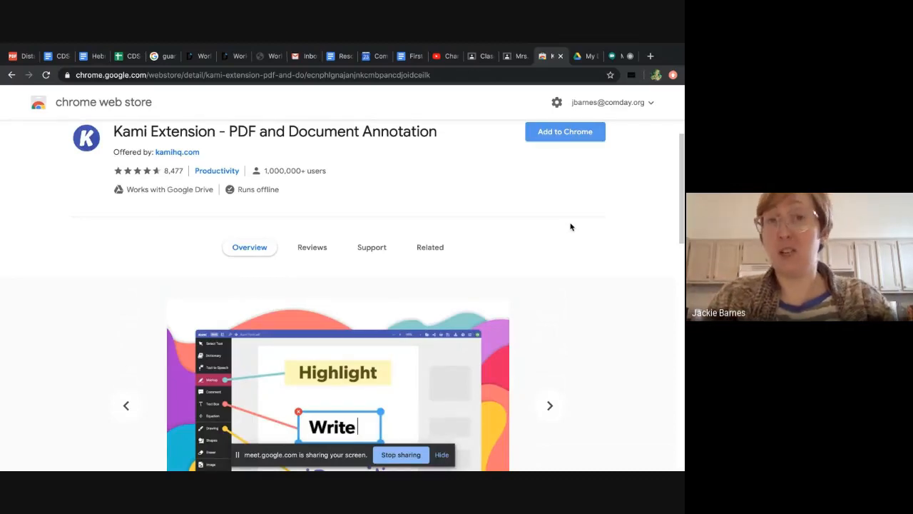
scroll(571, 227, "down", 5)
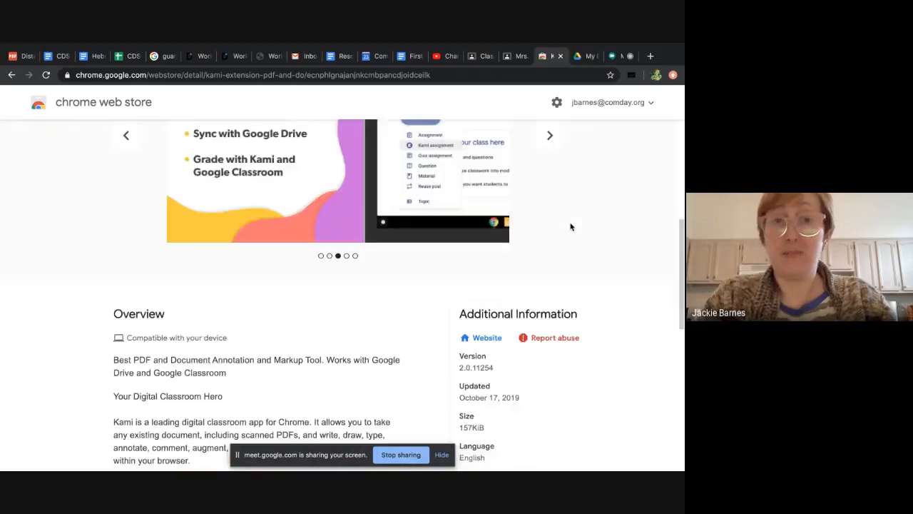
scroll(570, 227, "up", 6)
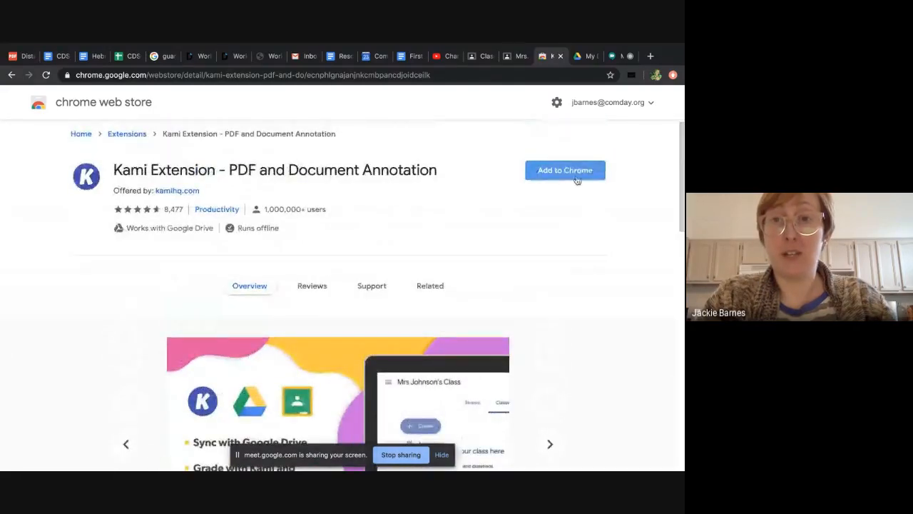
left_click(565, 171)
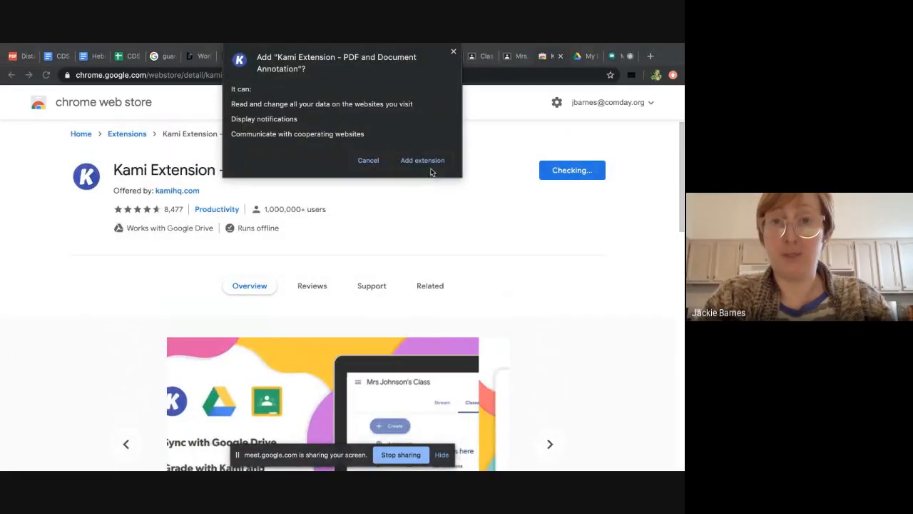
left_click(426, 160)
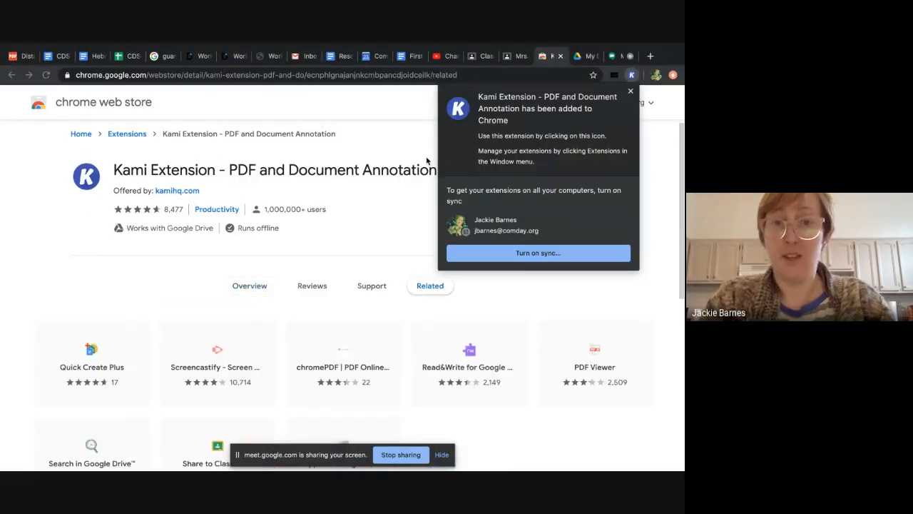
left_click(631, 91)
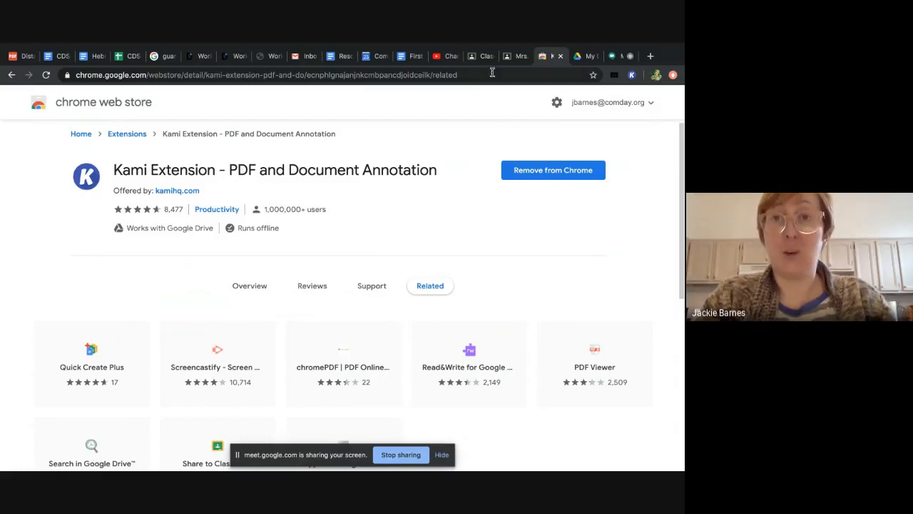
- Open the PDF attached to the Music Assignment in the Arts and Bots 2020 classroom with Kami
left_click(478, 57)
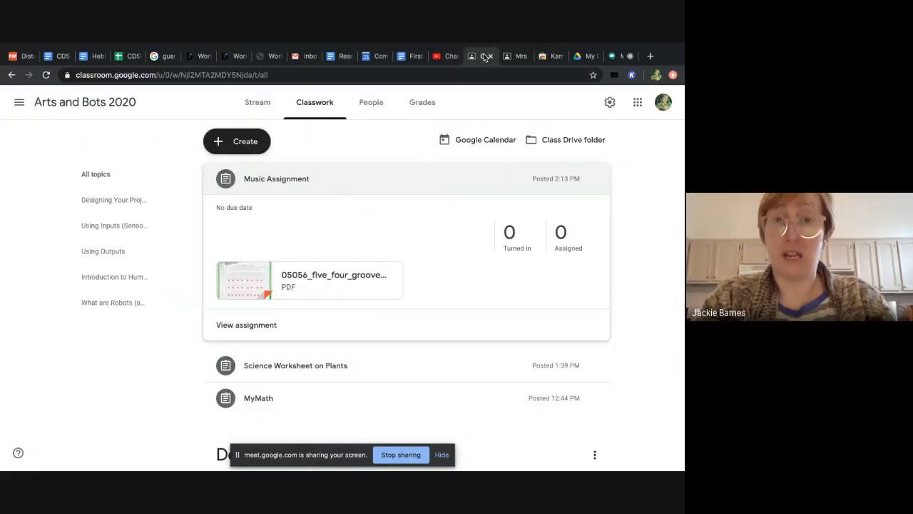
left_click(284, 182)
left_click(286, 184)
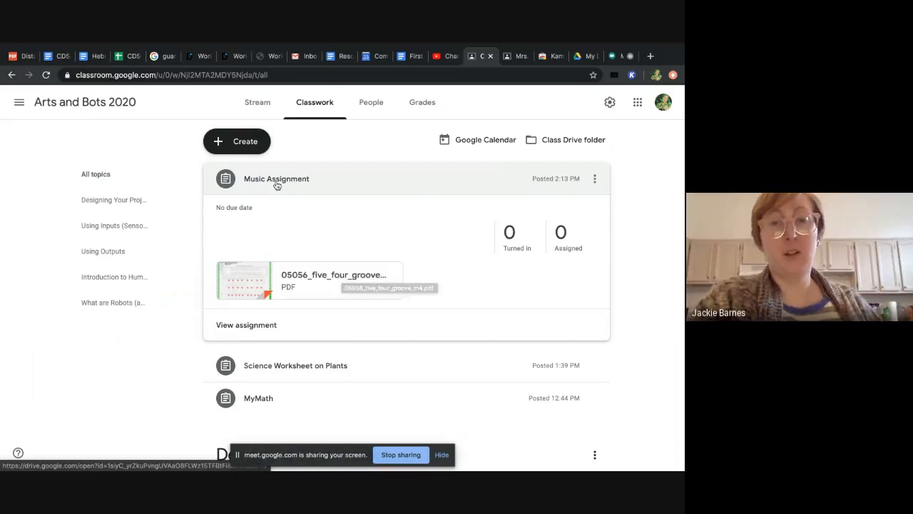
left_click(322, 271)
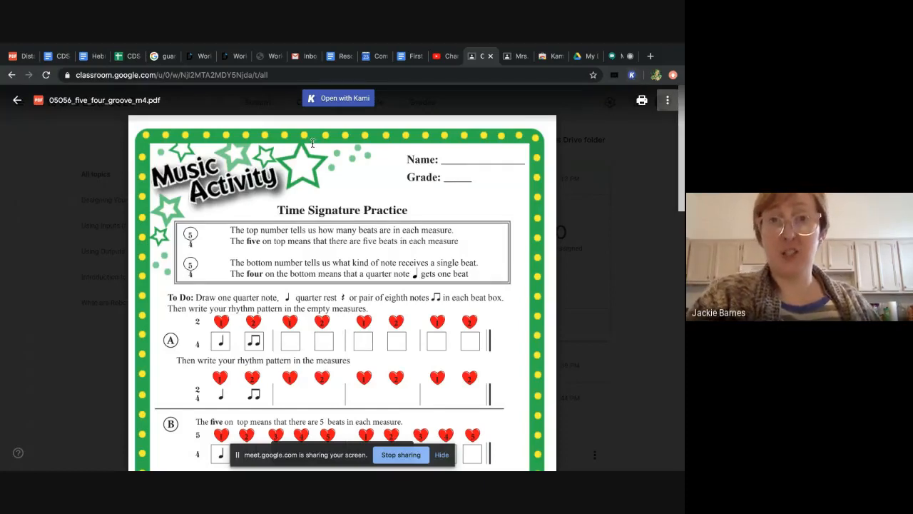
left_click(344, 98)
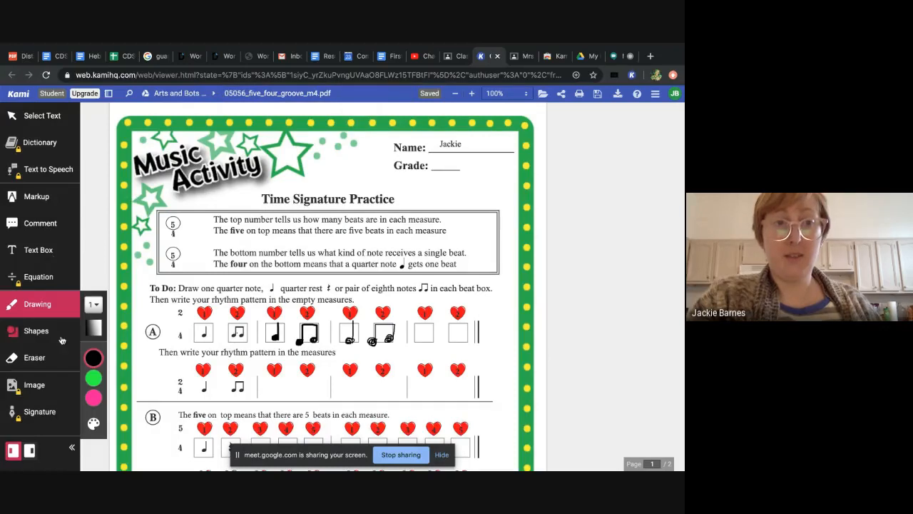
left_click(30, 258)
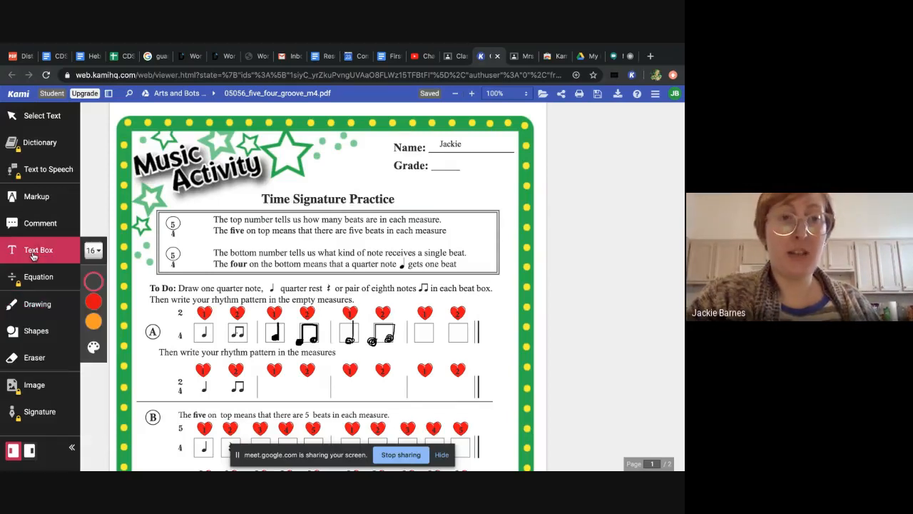
left_click(36, 304)
left_click(39, 333)
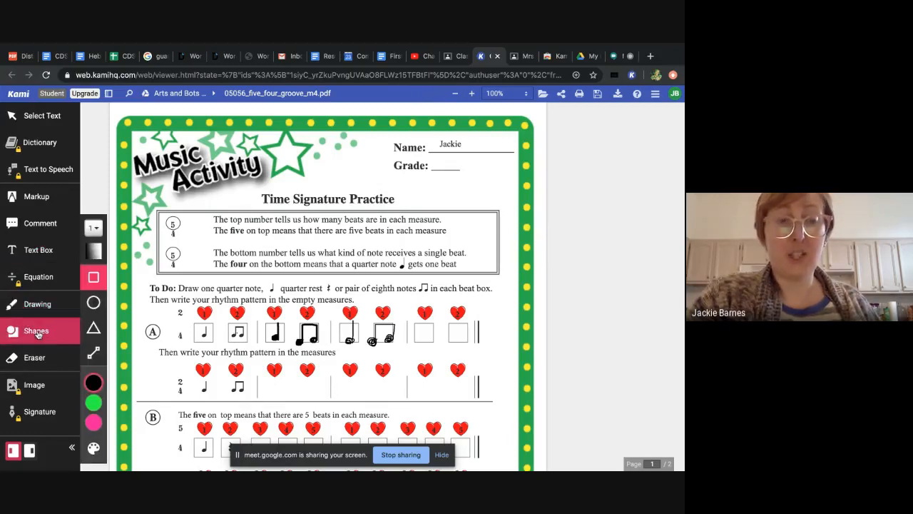
left_click(39, 357)
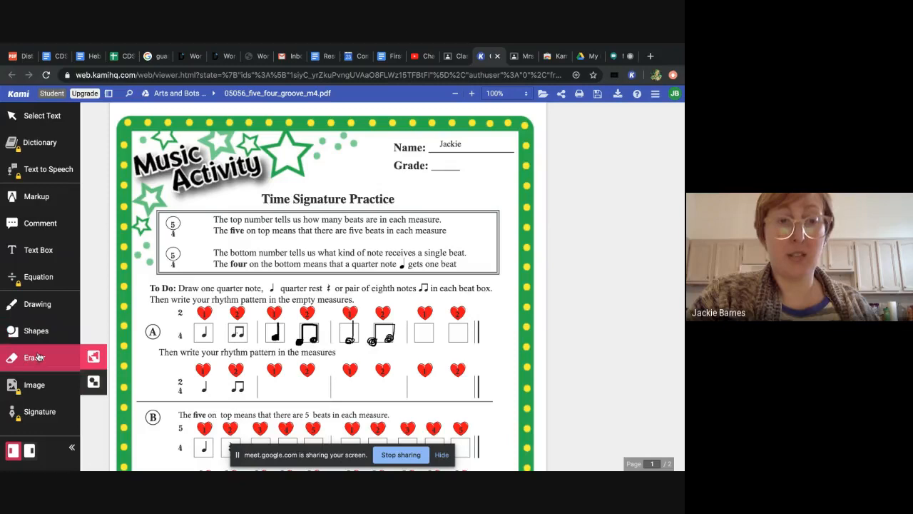
left_click(39, 307)
- Delete the existing text annotation from the worksheet's Name line
left_click(44, 253)
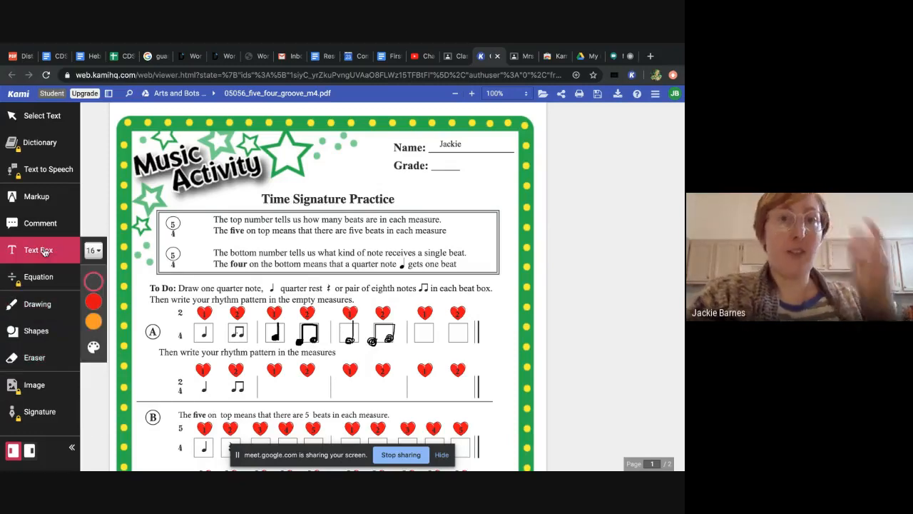
left_click(204, 223)
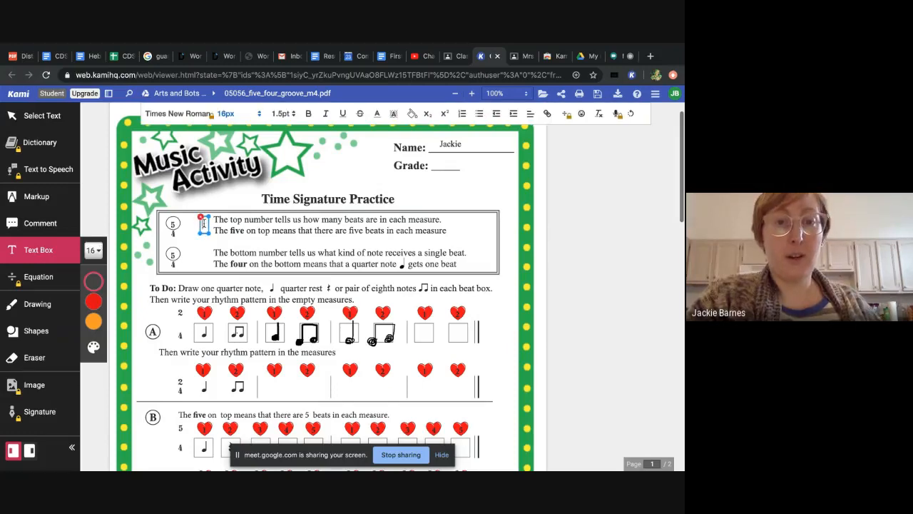
left_click(453, 145)
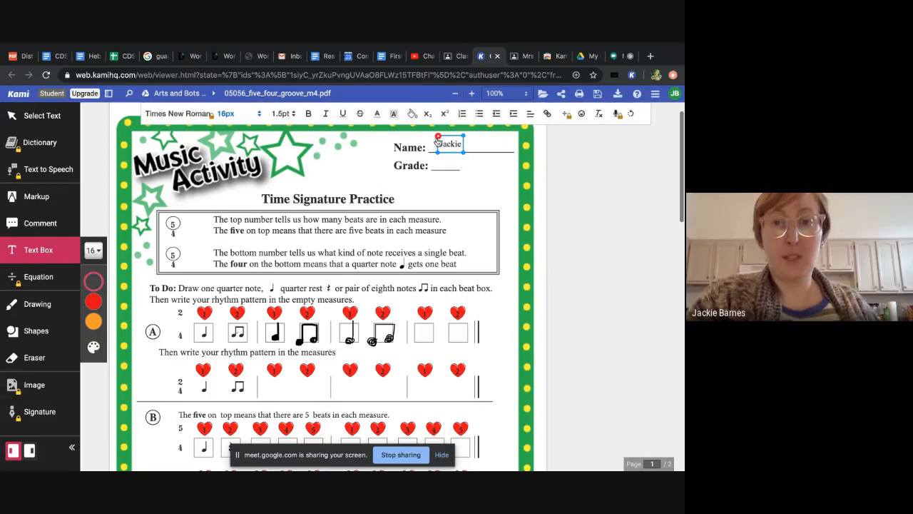
key("Delete")
- Delete the hand-drawn notes from the beat boxes in the second and third measures of section A
left_click(277, 334)
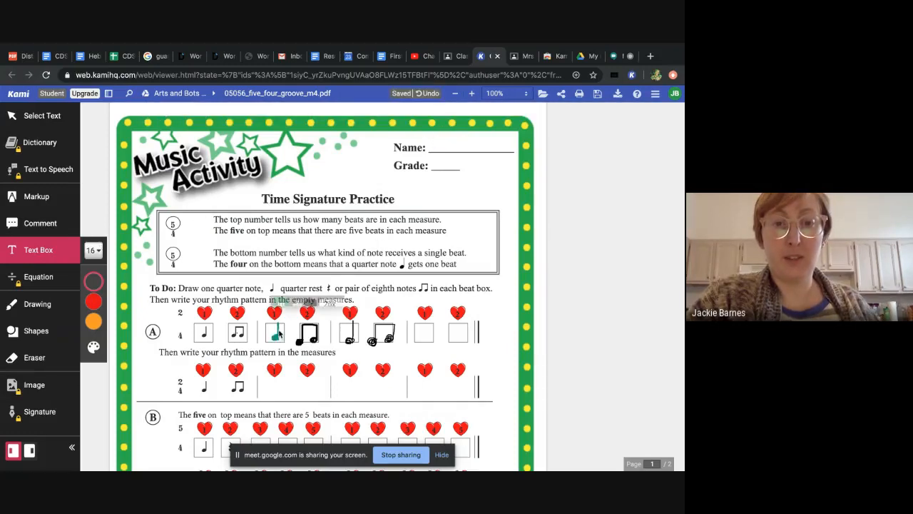
key("Delete")
left_click(313, 337)
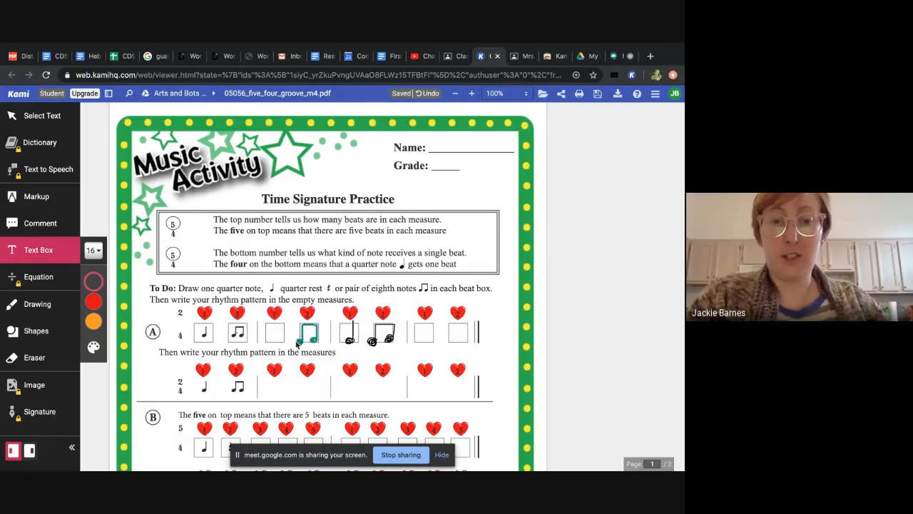
key("Delete")
left_click(349, 339)
key("Delete")
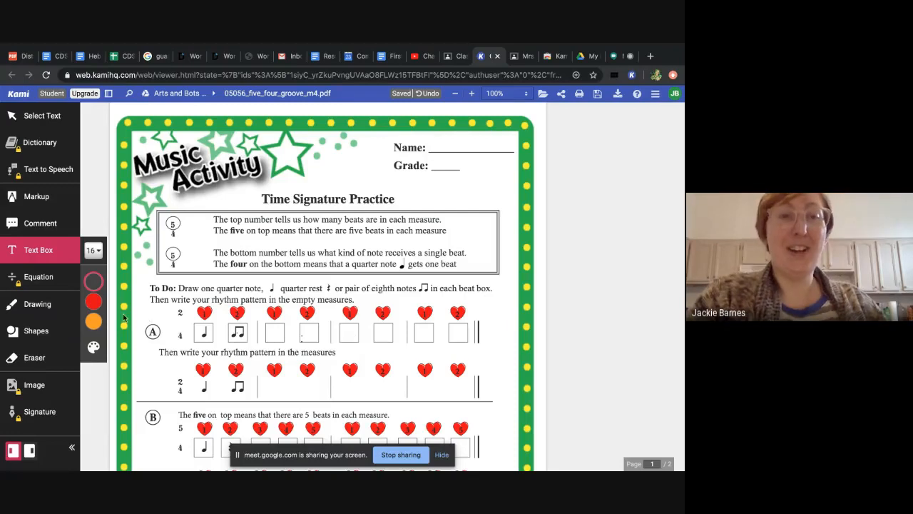
- Add a text box on the worksheet's Name line containing the student's first name
left_click(433, 144)
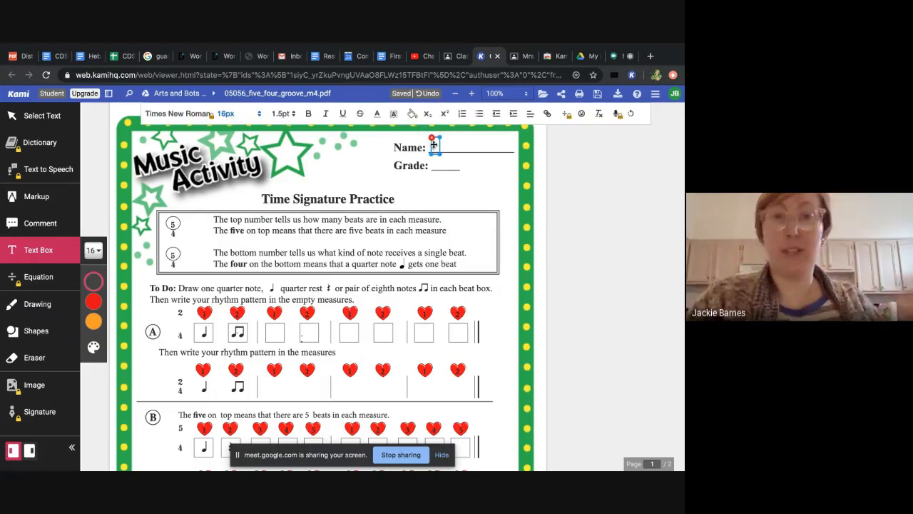
type("Jackie")
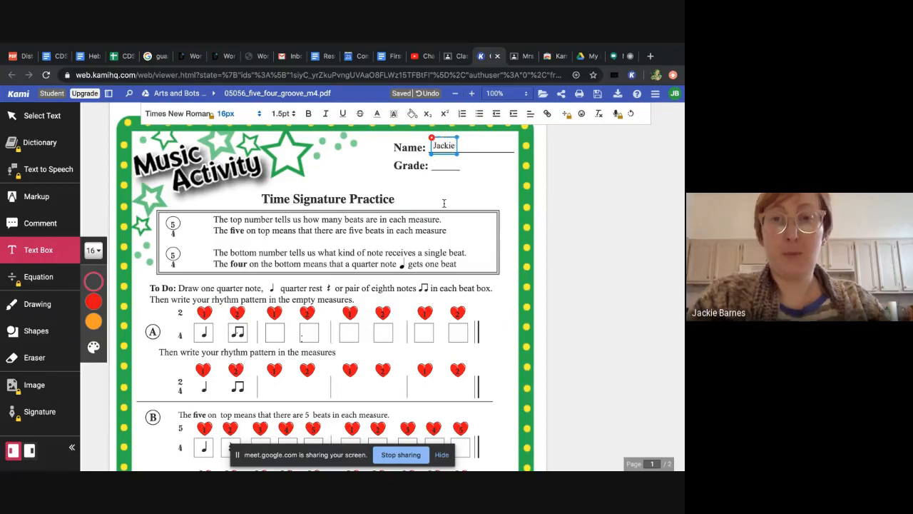
left_click(393, 244)
- Draw a black quarter note with line thickness 2 in the first empty beat box of section A
scroll(341, 329, "down", 2)
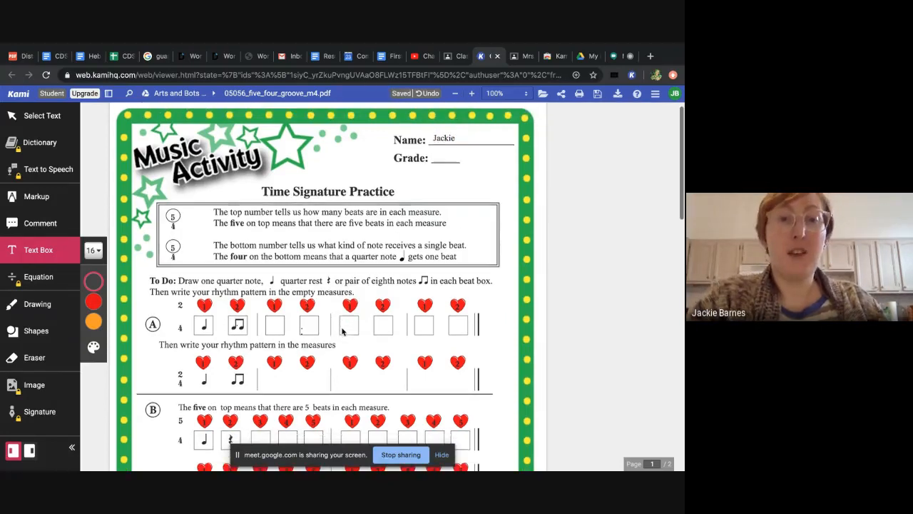
scroll(341, 328, "down", 3)
scroll(341, 328, "up", 5)
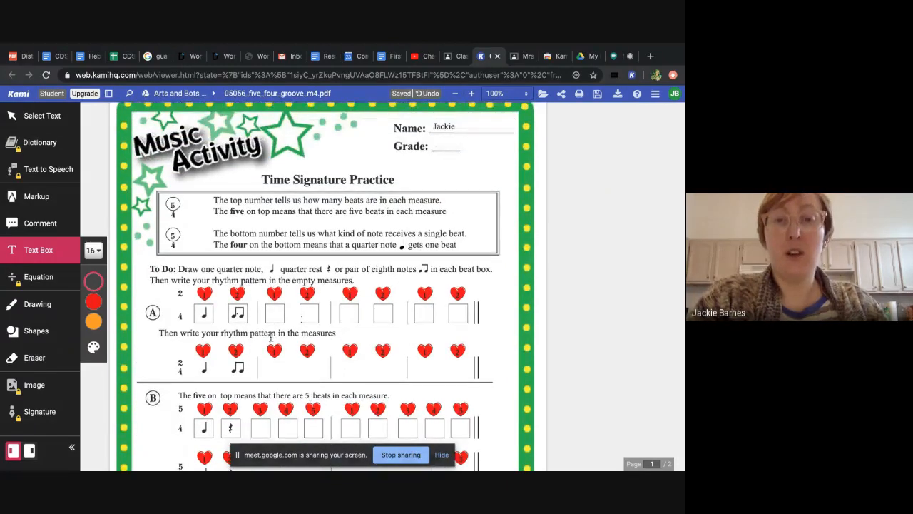
left_click(32, 307)
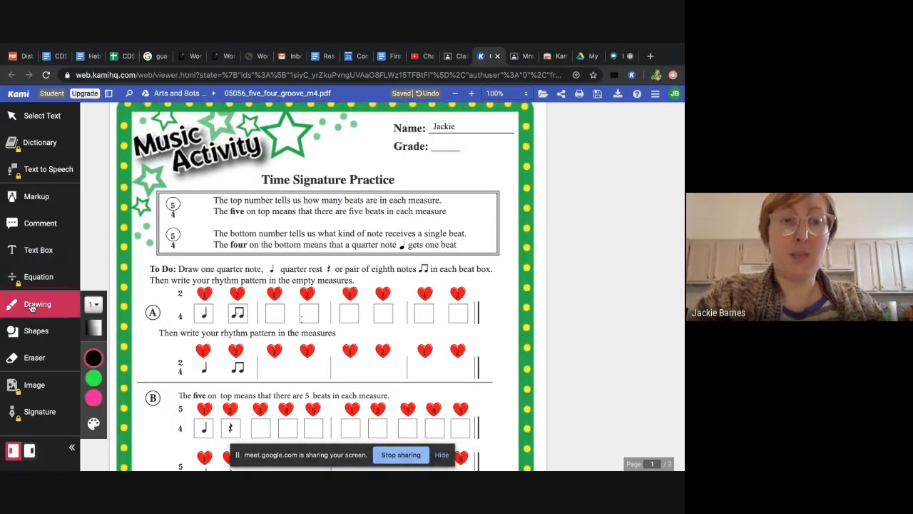
left_click(94, 305)
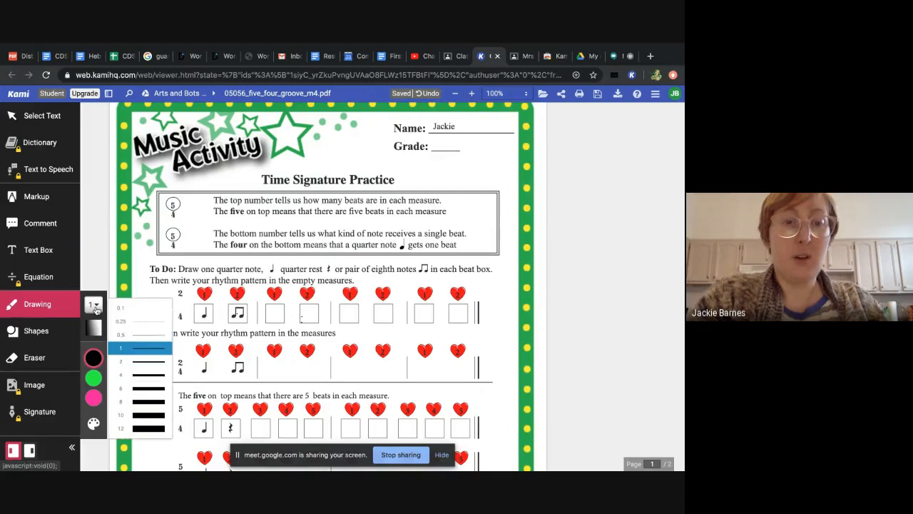
left_click(134, 361)
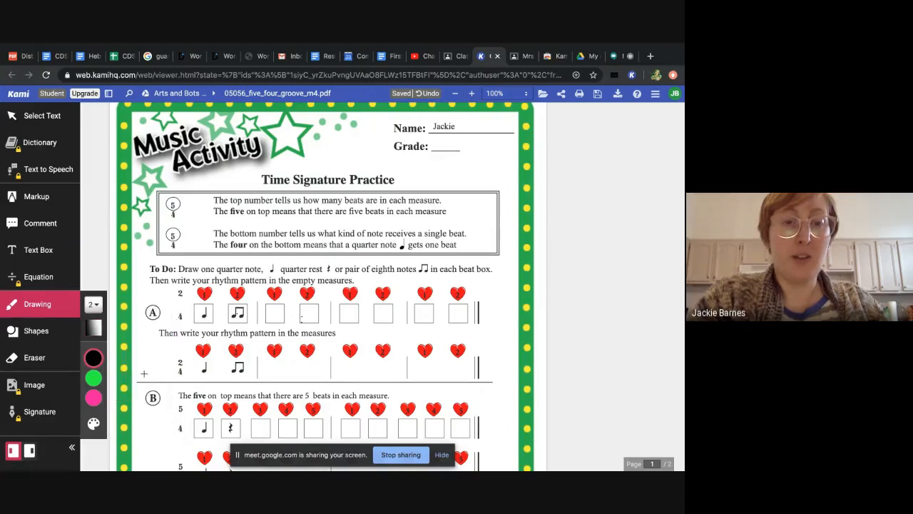
left_click(94, 357)
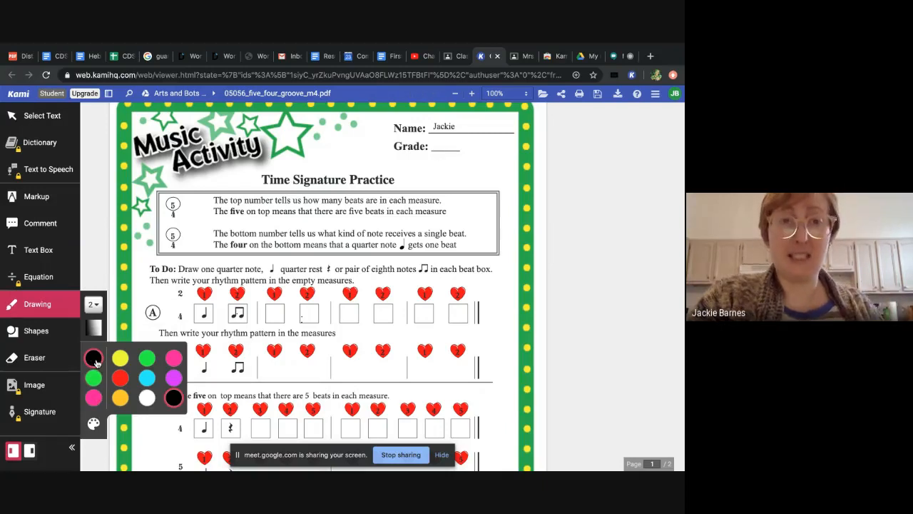
left_click(96, 362)
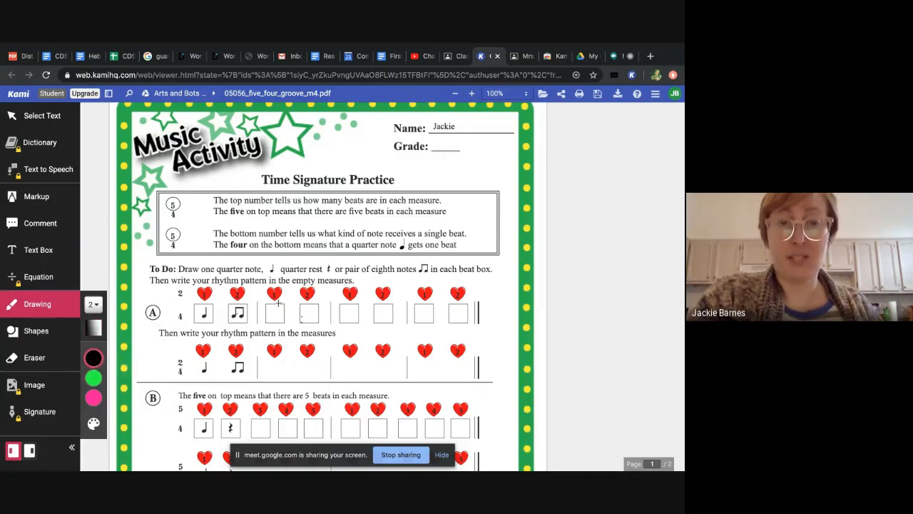
left_click_drag(279, 301, 277, 323)
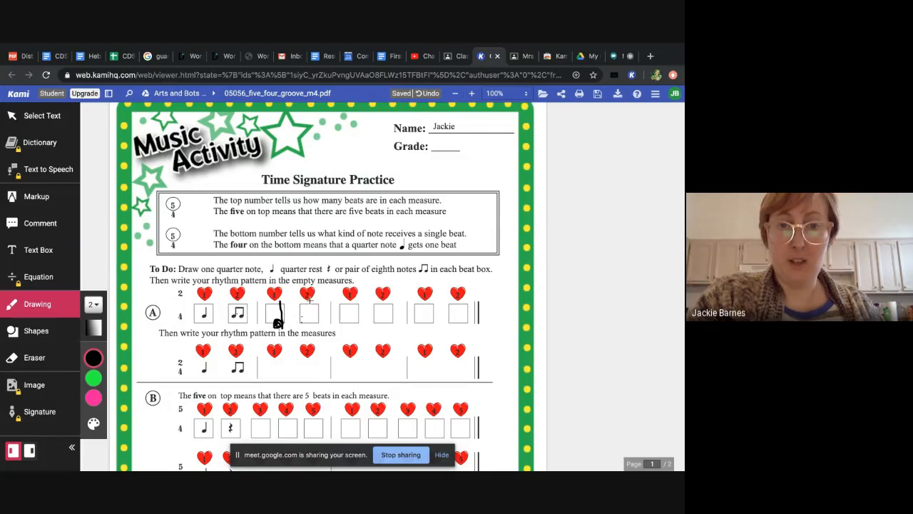
- Draw a black pair of beamed eighth notes in the second beat box of section A's second measure
left_click_drag(303, 303, 305, 319)
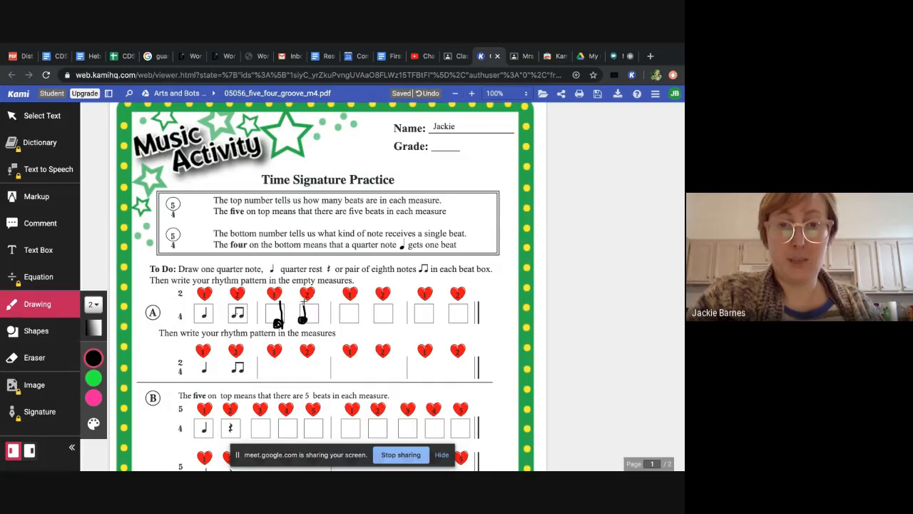
left_click_drag(305, 300, 319, 303)
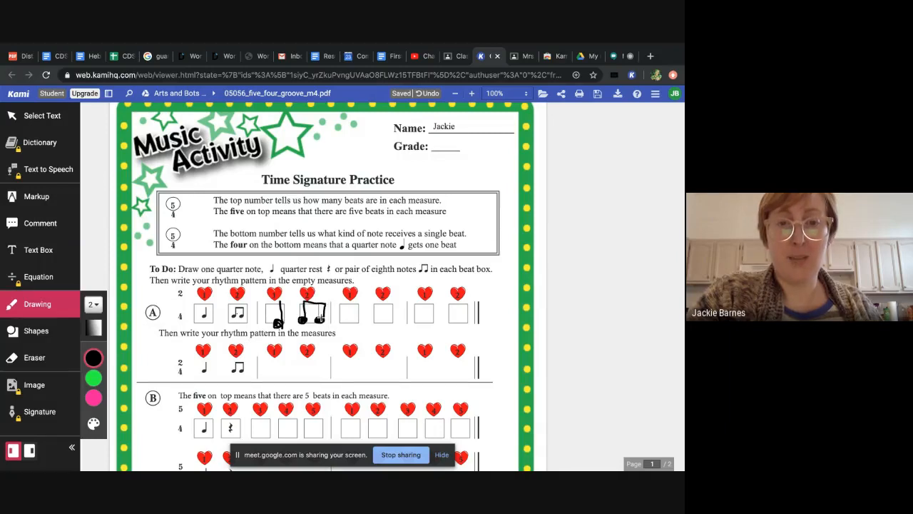
left_click_drag(318, 318, 322, 319)
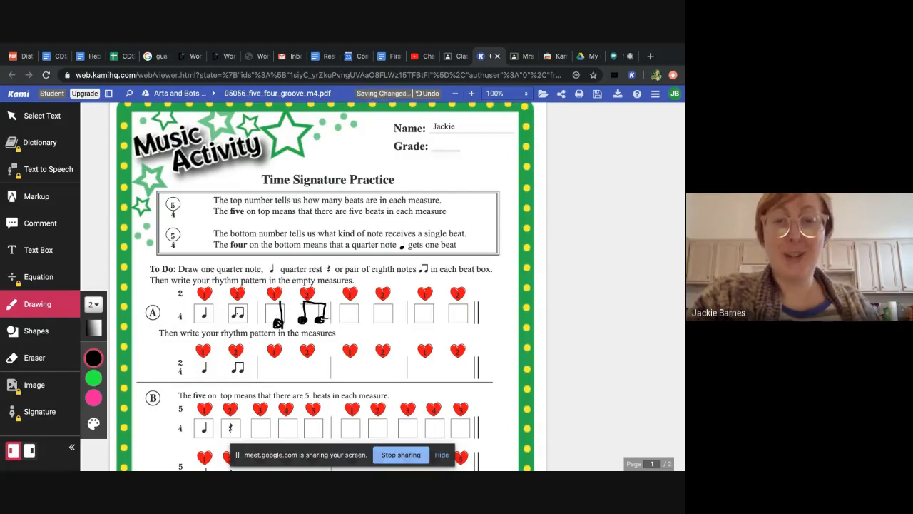
- Set the drawing line thickness to 1 and draw a quarter note and paired eighth notes in section A's third measure
left_click(92, 304)
left_click(133, 348)
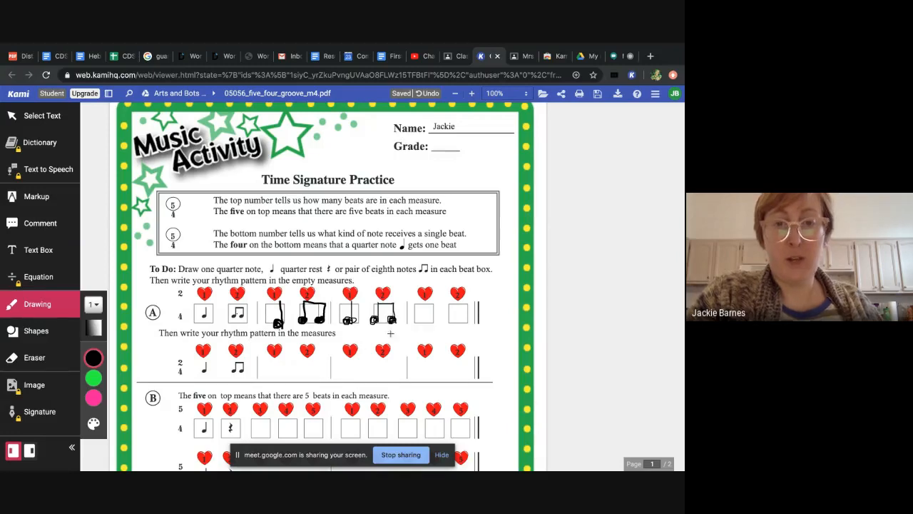
- Circle the first group of three eighth notes in the 7/8 example on page 2 of the worksheet
scroll(401, 330, "down", 5)
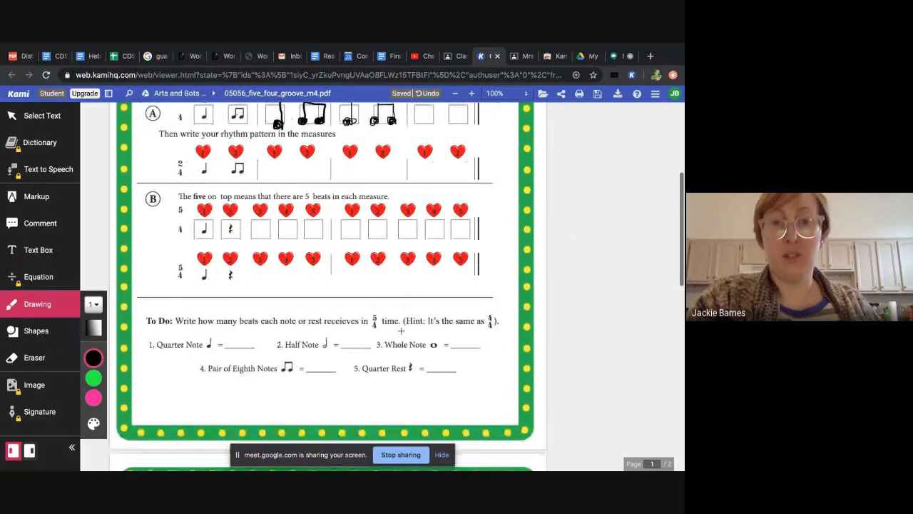
scroll(401, 331, "down", 2)
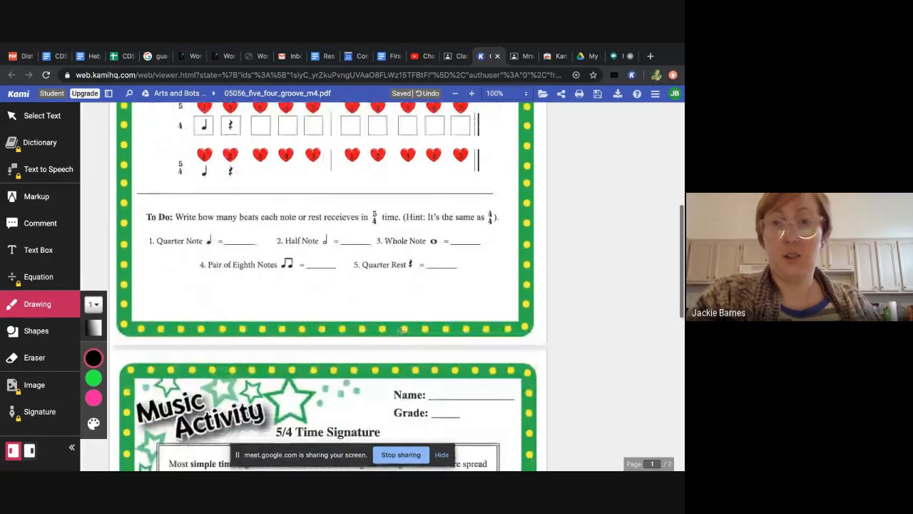
scroll(401, 331, "up", 6)
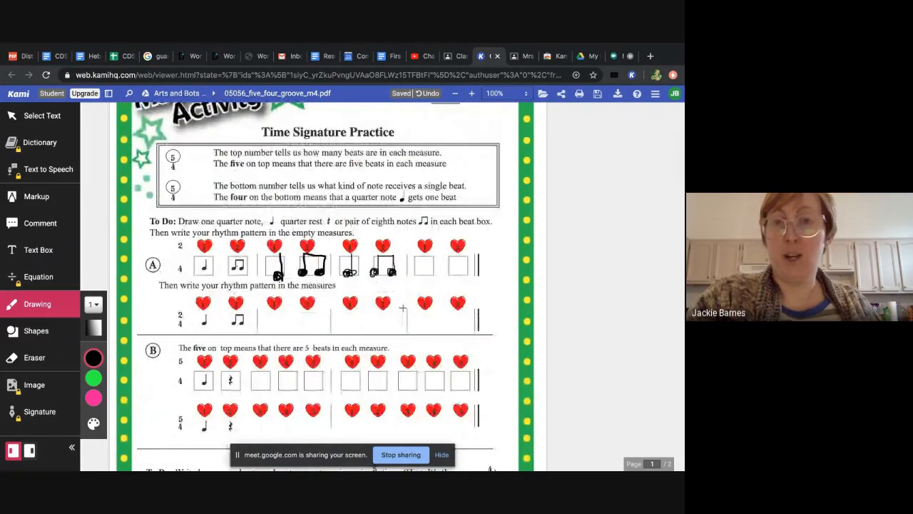
scroll(402, 308, "down", 3)
scroll(403, 307, "down", 8)
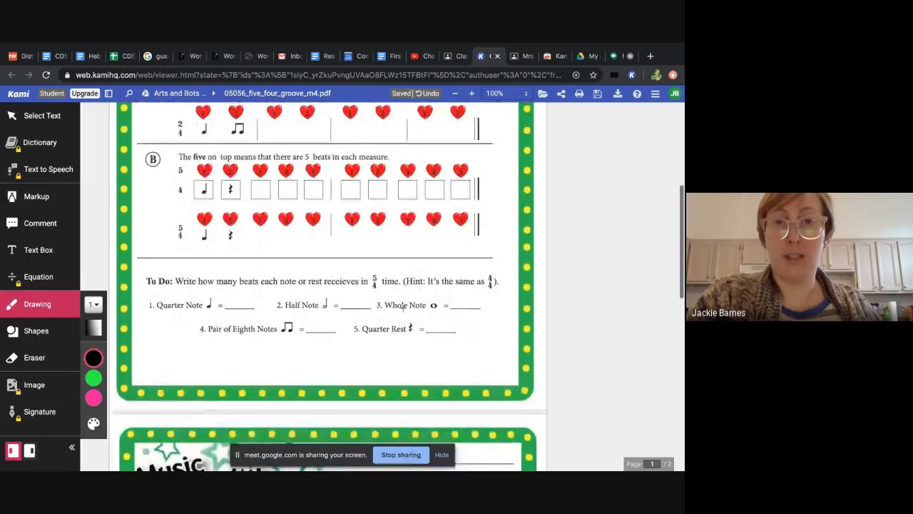
scroll(402, 307, "down", 5)
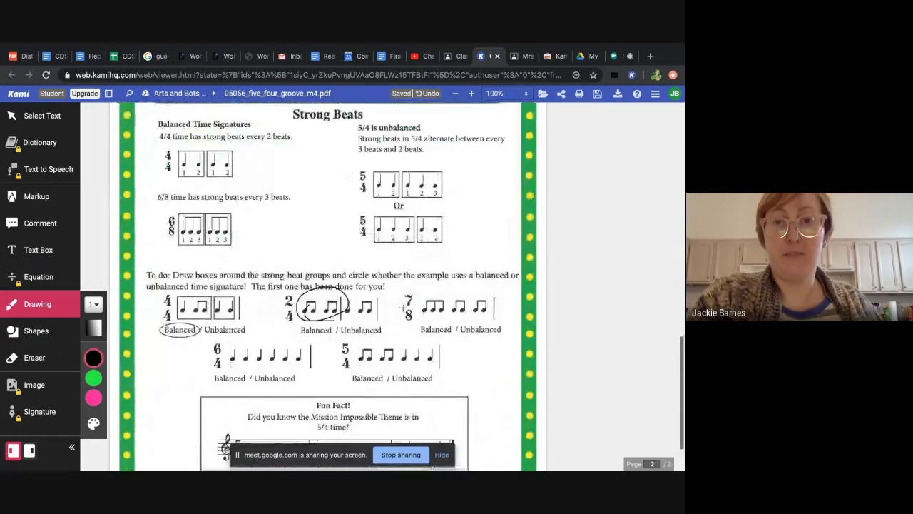
scroll(393, 296, "up", 1)
scroll(386, 289, "down", 3)
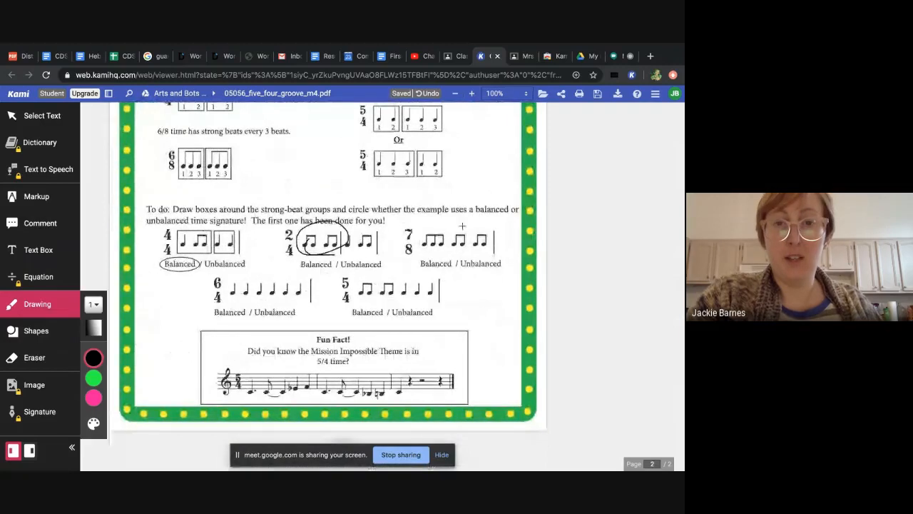
mouse_move(448, 244)
left_mouse_down()
mouse_move(443, 265)
mouse_move(423, 261)
mouse_move(455, 242)
mouse_move(414, 253)
mouse_move(441, 231)
left_mouse_up()
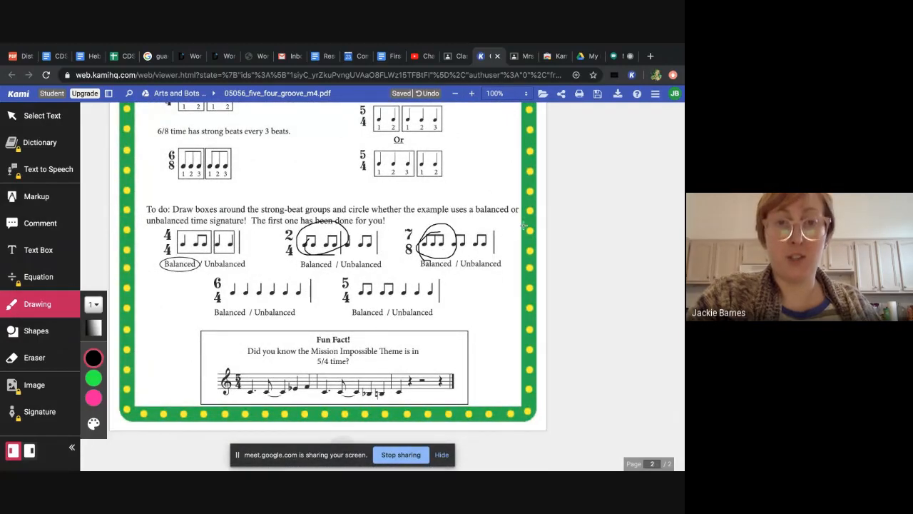
- Review the export options for the annotated PDF and close them without exporting
scroll(385, 312, "up", 15)
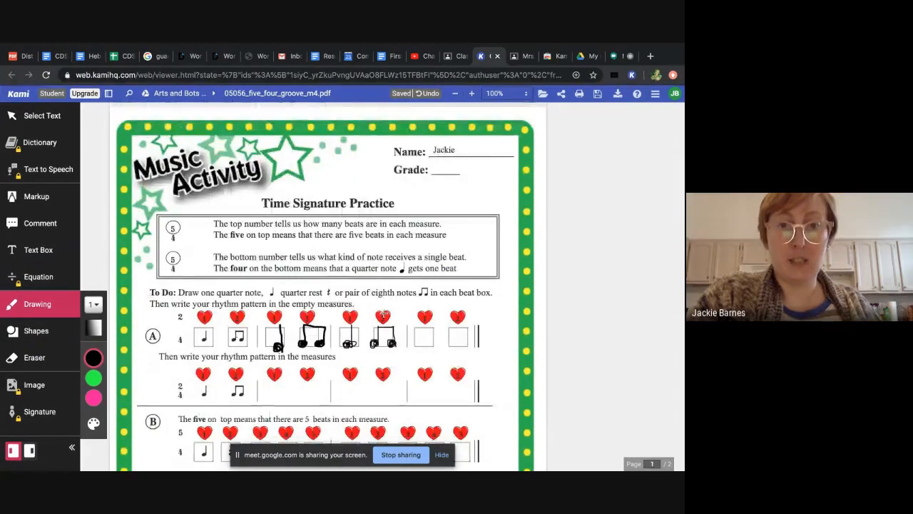
left_click(618, 94)
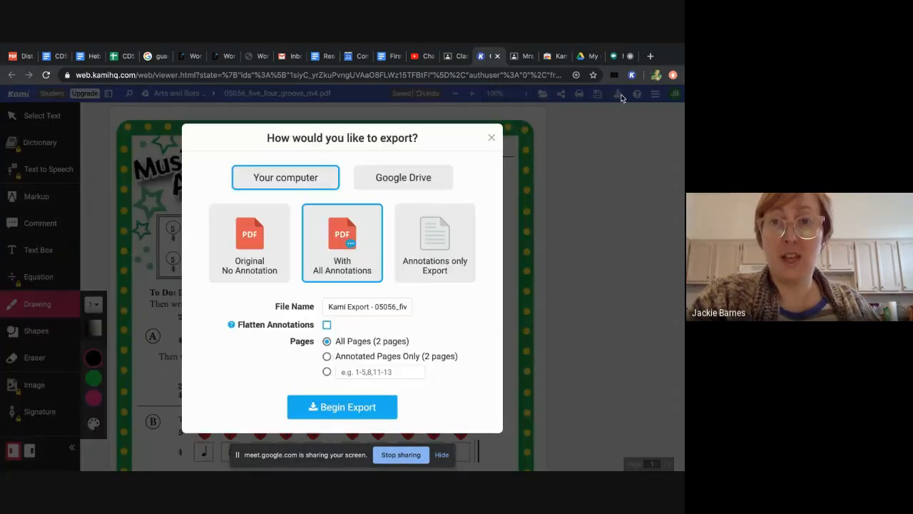
left_click(492, 139)
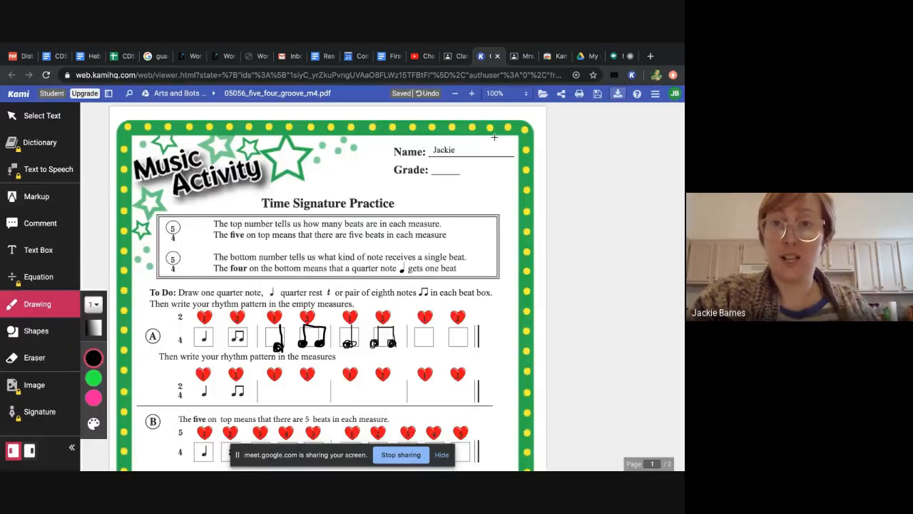
- Save the annotated worksheet to Google Drive and open its containing folder, Arts and Bots 2020
left_click(598, 94)
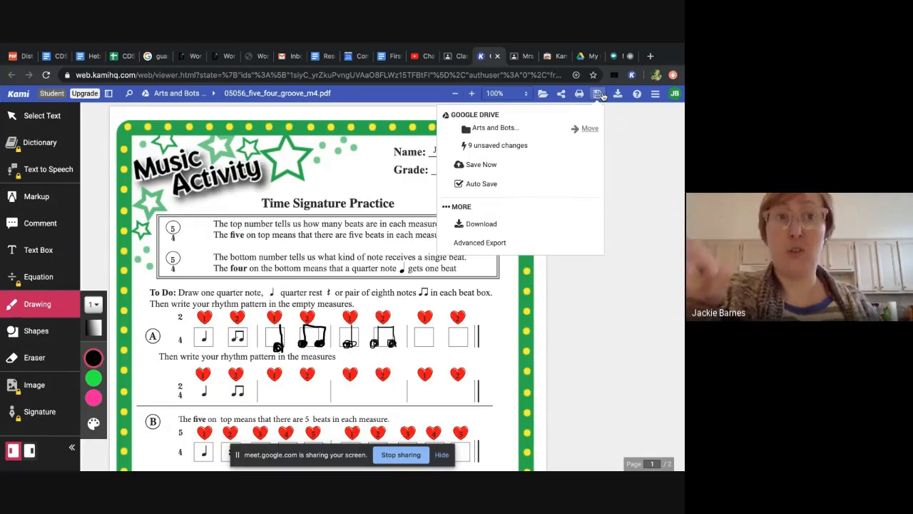
left_click(470, 165)
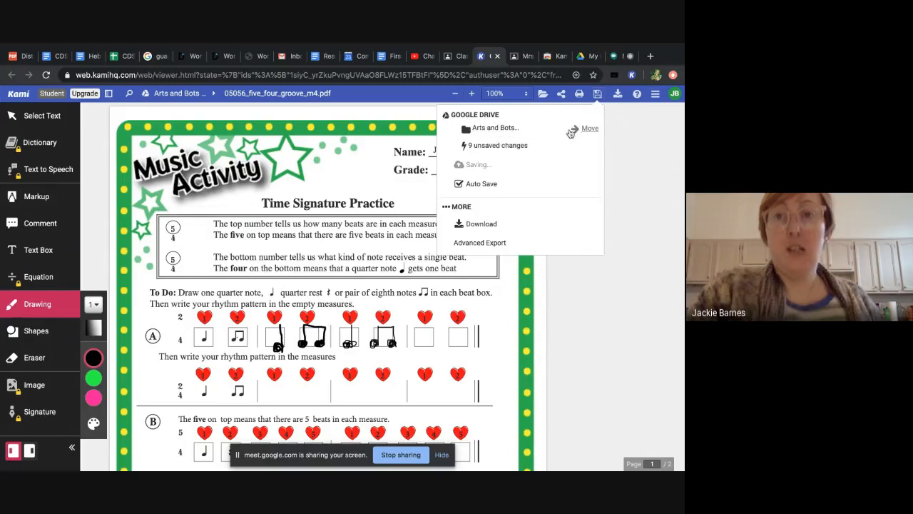
left_click(501, 127)
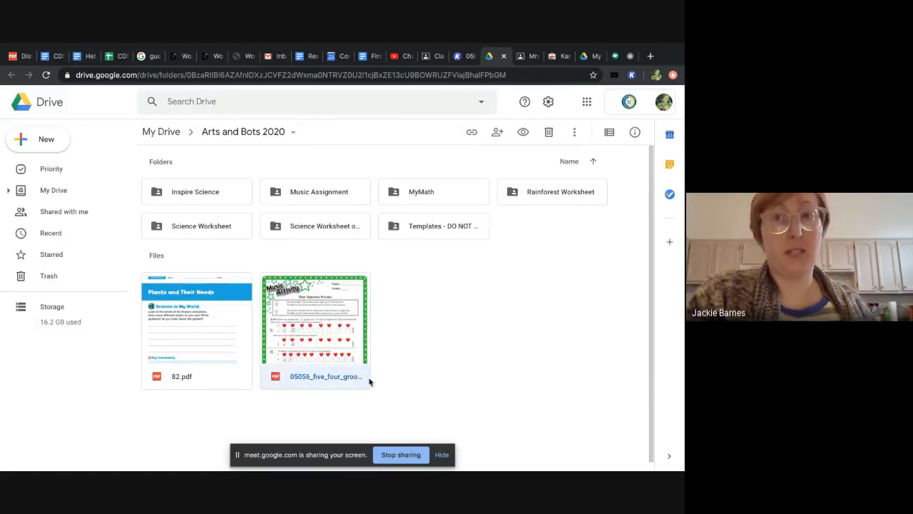
- Preview 05056_five_four_groove_m4.pdf in Google Drive, check the annotations on both pages, and close the preview
double_click(318, 323)
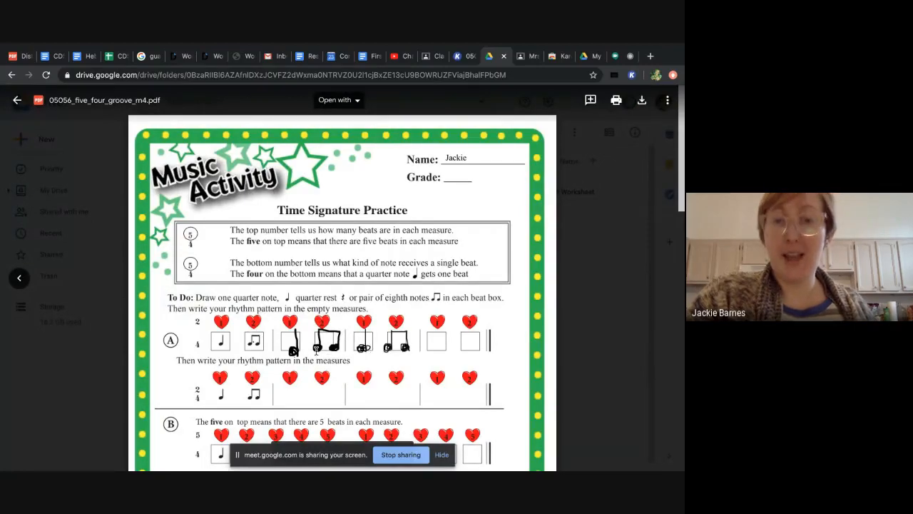
scroll(369, 235, "down", 2)
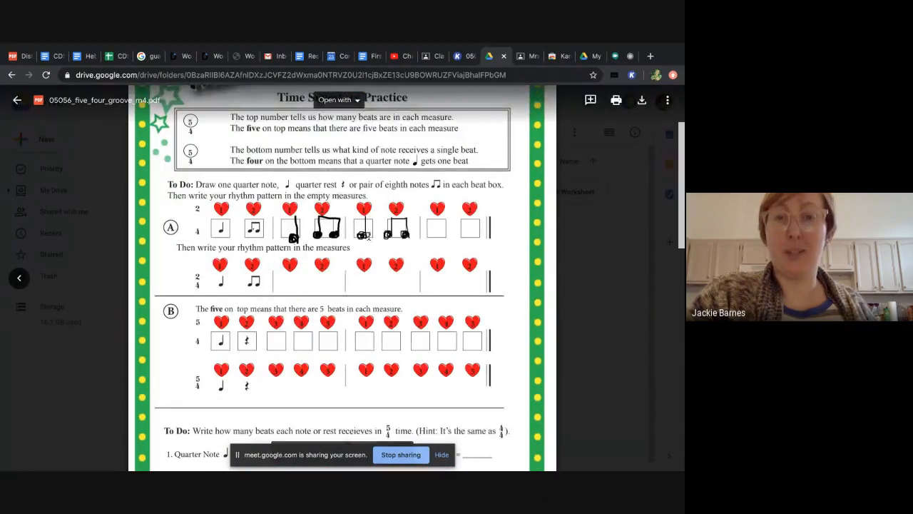
scroll(369, 236, "down", 5)
scroll(368, 235, "down", 10)
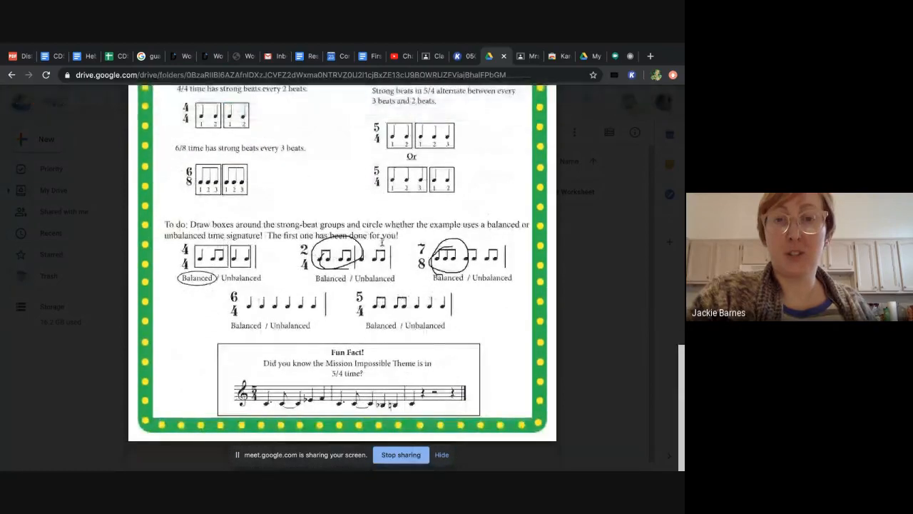
scroll(357, 242, "up", 10)
scroll(357, 242, "up", 8)
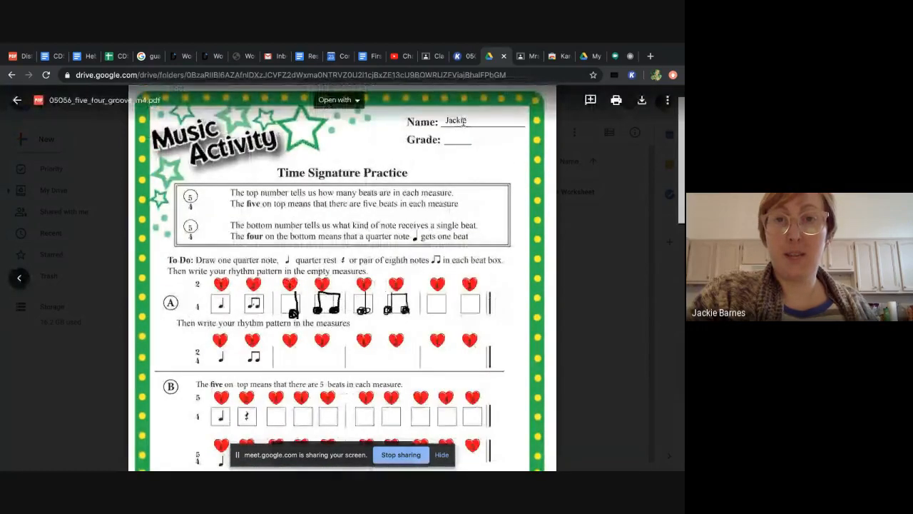
left_click(581, 296)
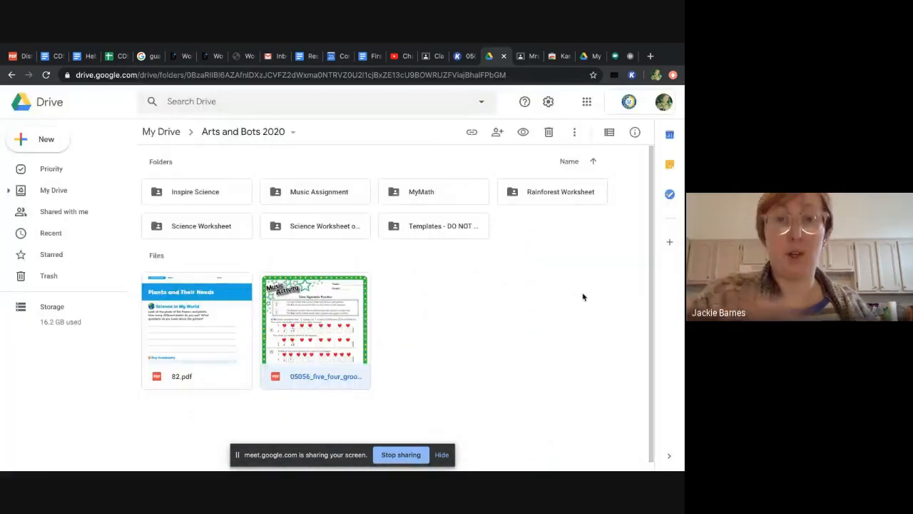
- Switch to the Snail's Big Adventure assignment in Google Classroom and attach 05056_five_four_groove_m4.pdf from Google Drive as the student's work
left_click(531, 57)
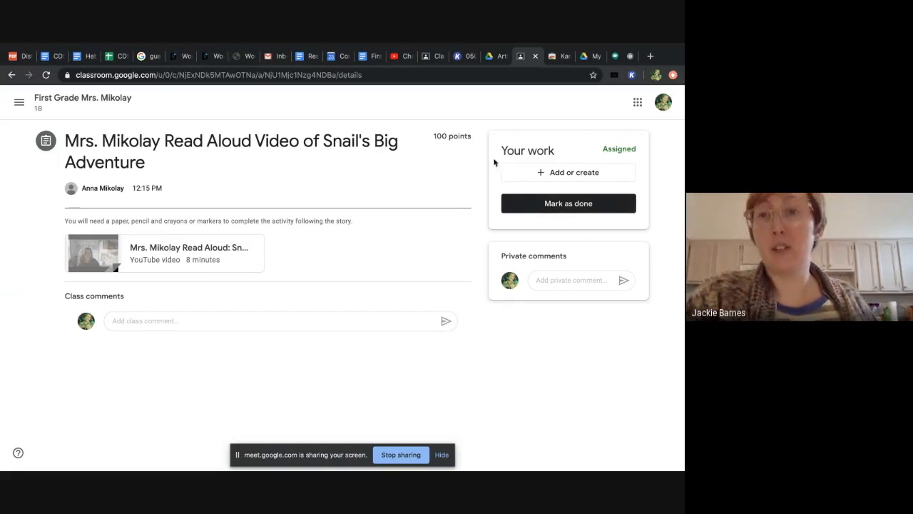
left_click(567, 175)
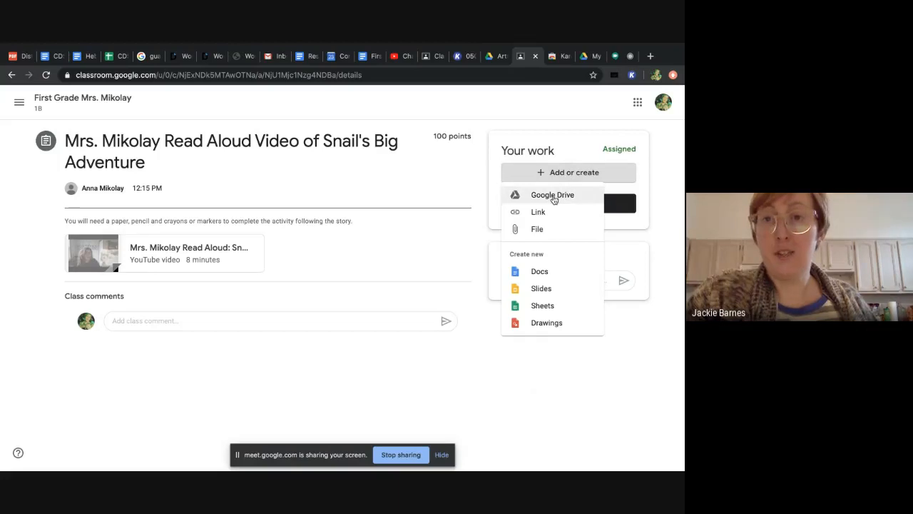
left_click(553, 199)
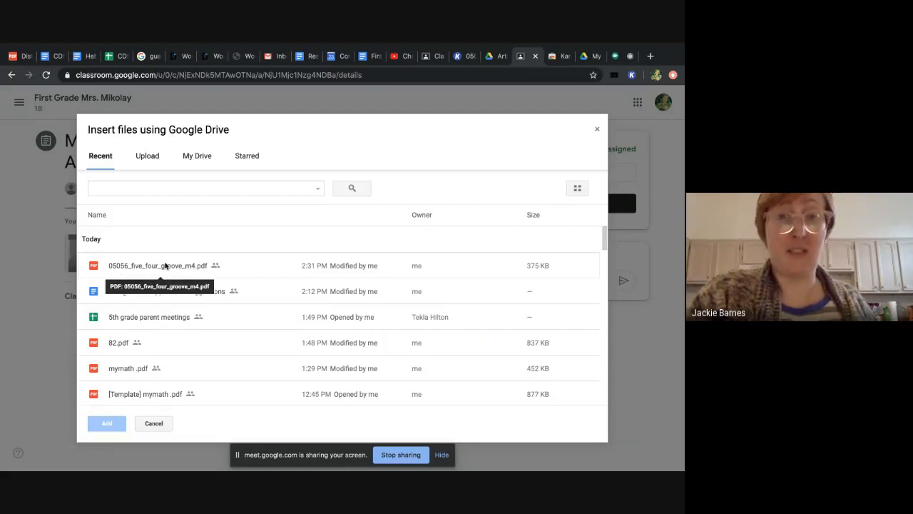
mouse_move(576, 47)
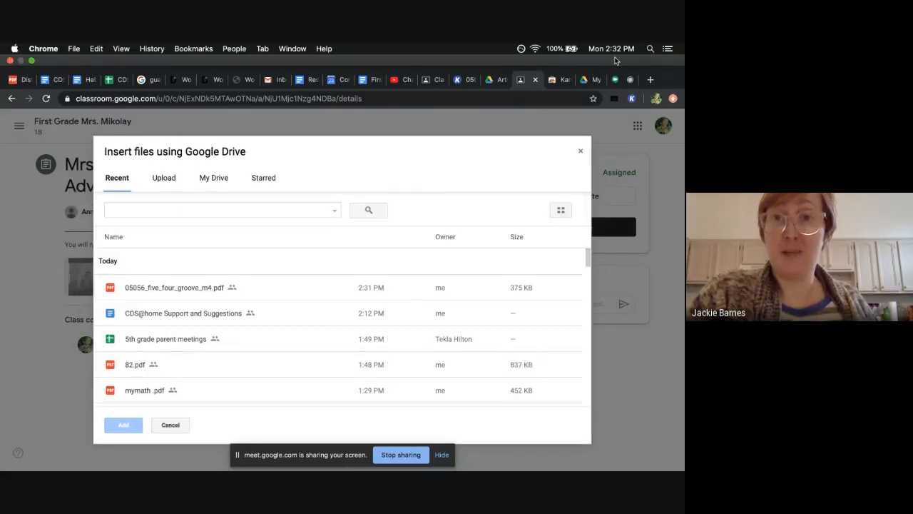
left_click(160, 269)
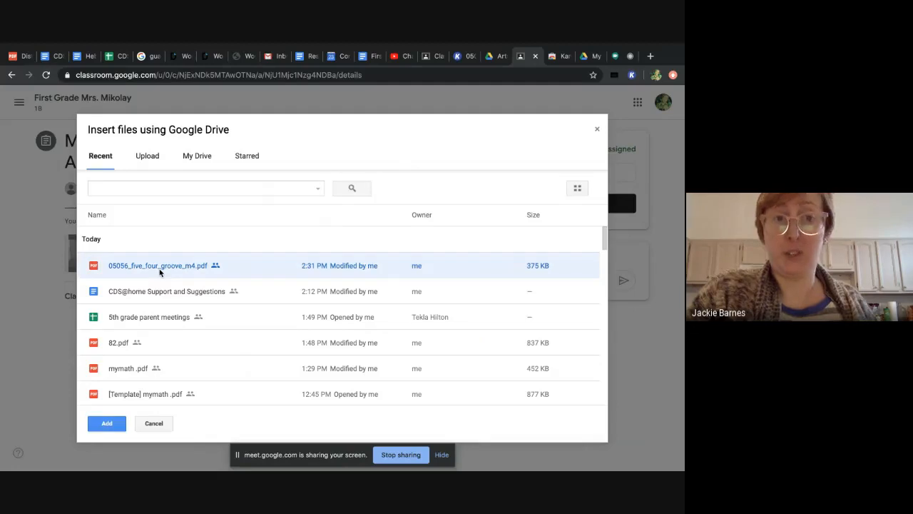
double_click(160, 269)
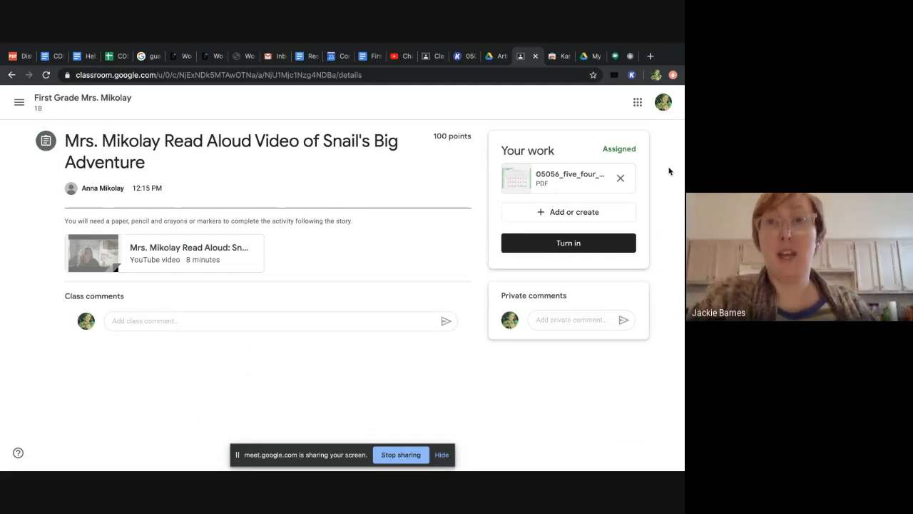
left_click(616, 56)
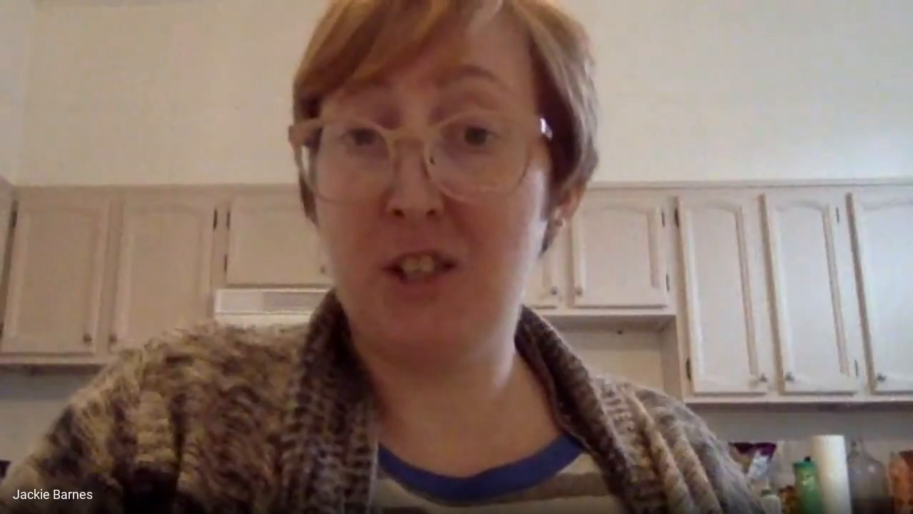